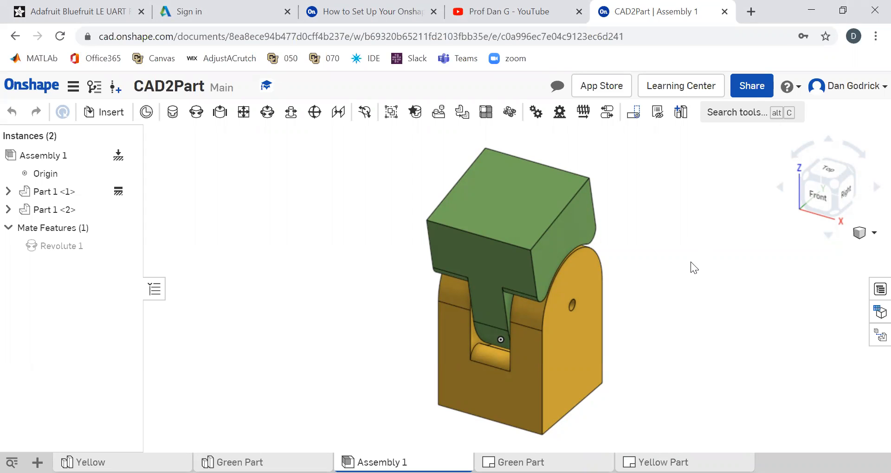
# Examine the green and yellow hinge assembly from the front, back and left sides.
pyautogui.scroll(-2, 692, 259)
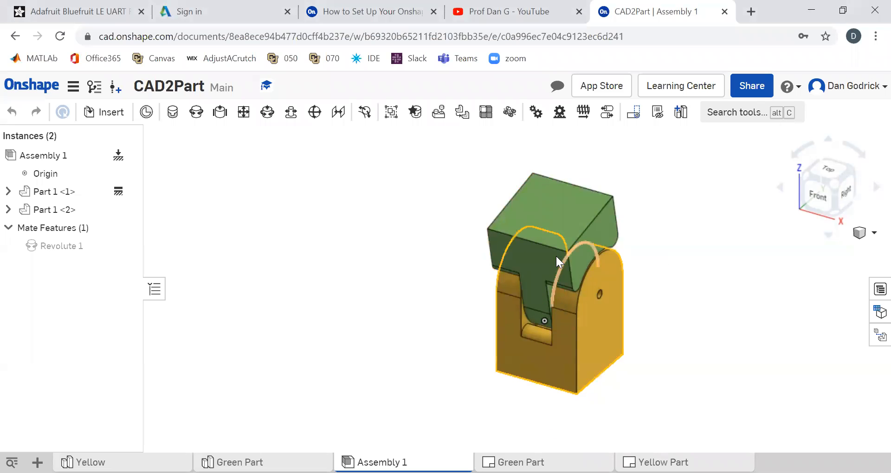
pyautogui.moveTo(667, 299); pyautogui.dragTo(675, 359, button='right')
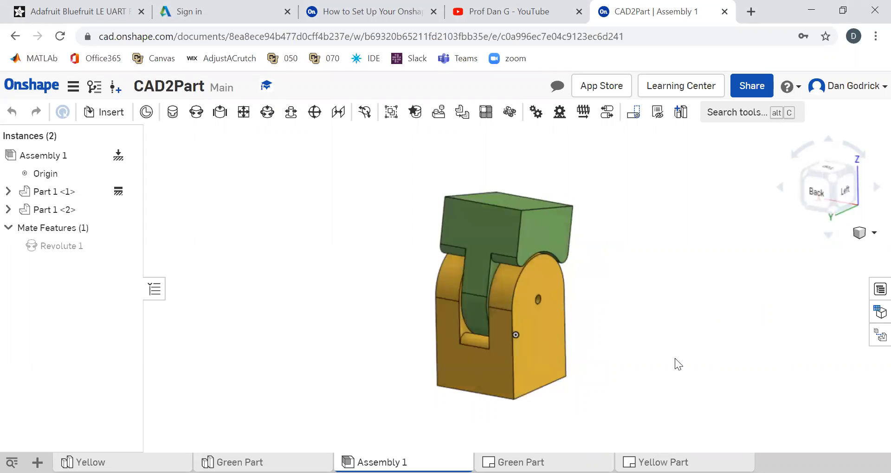
pyautogui.click(519, 462)
pyautogui.moveTo(679, 343); pyautogui.dragTo(628, 345, button='right')
pyautogui.moveTo(701, 344); pyautogui.dragTo(725, 343, button='right')
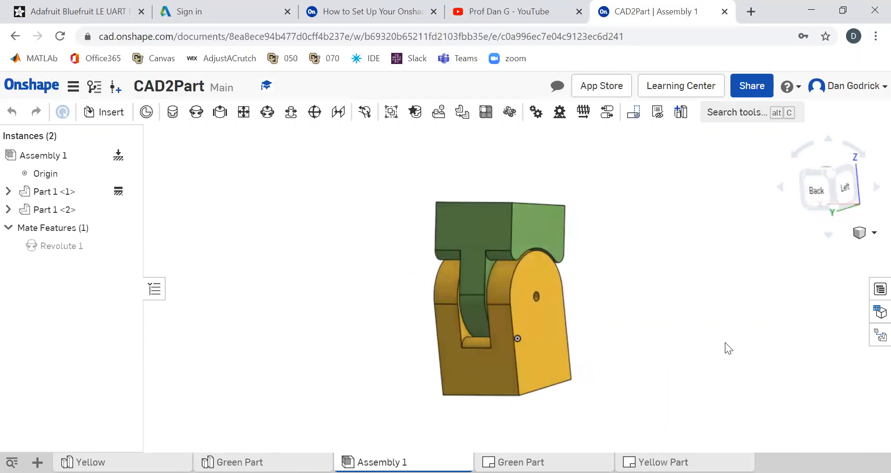
pyautogui.scroll(-3, 672, 317)
pyautogui.scroll(5, 656, 321)
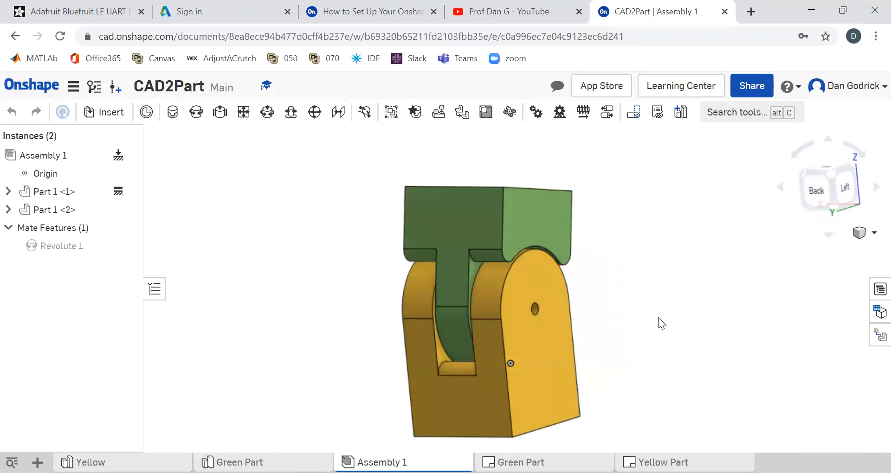
pyautogui.scroll(-2, 658, 317)
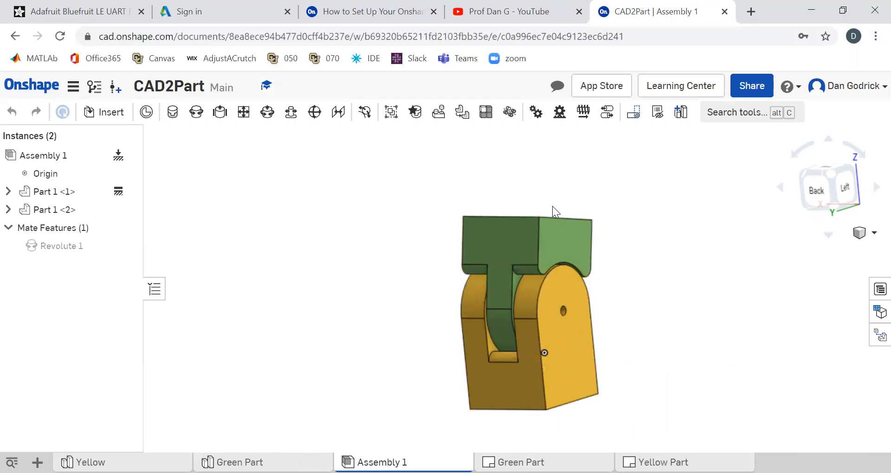
pyautogui.moveTo(707, 256); pyautogui.dragTo(673, 281, button='right')
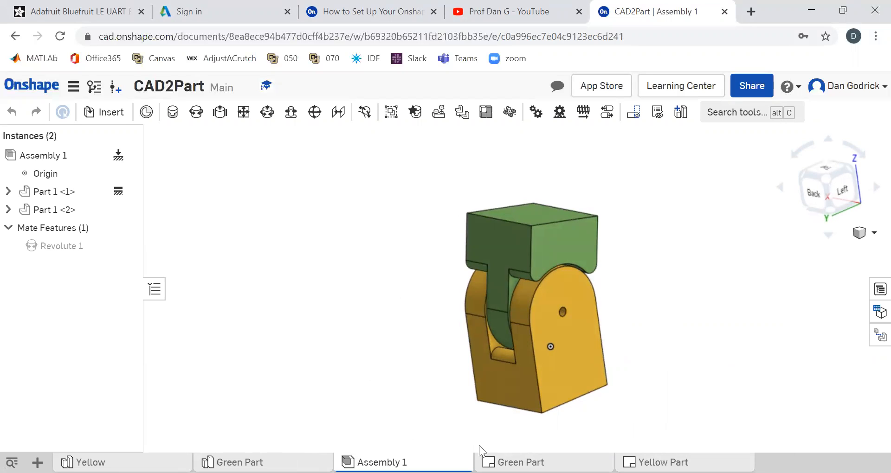
# Duplicate the Assembly 1 tab and open the copy.
pyautogui.rightClick(337, 461)
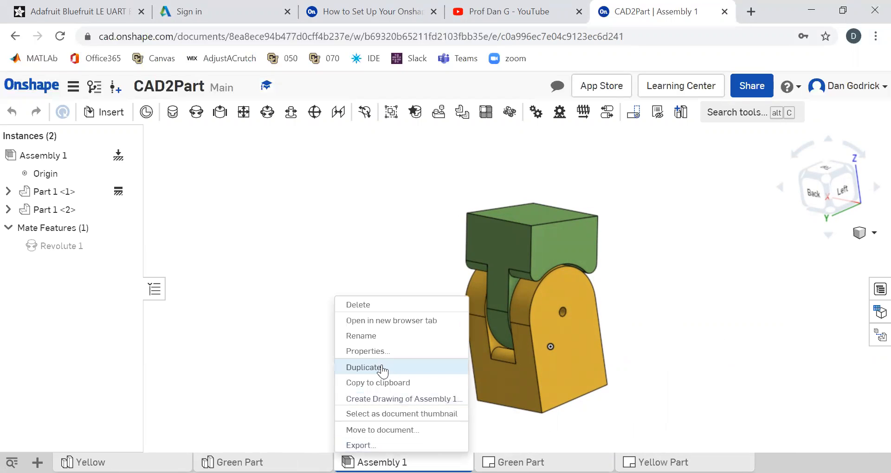
pyautogui.click(387, 365)
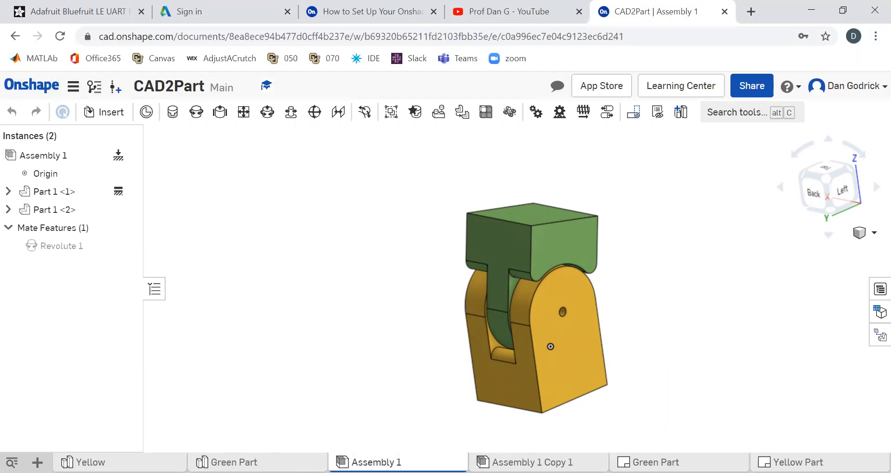
pyautogui.click(520, 462)
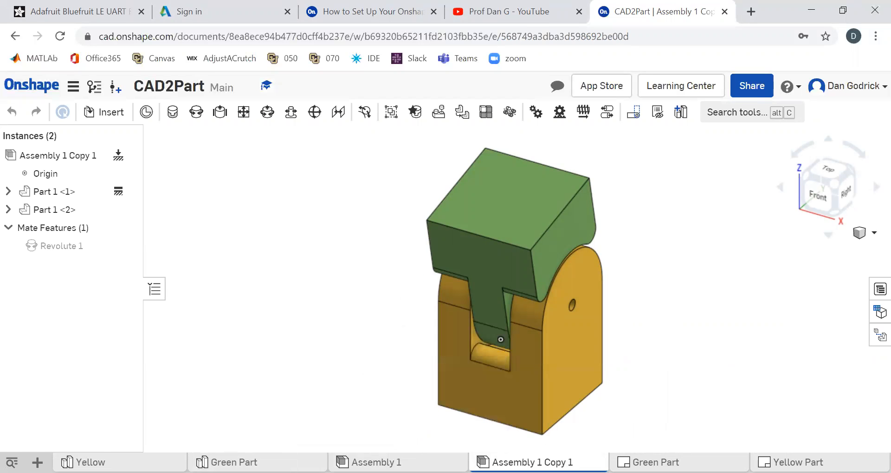
# Delete the duplicated Assembly 1 Copy 1 tab.
pyautogui.rightClick(520, 463)
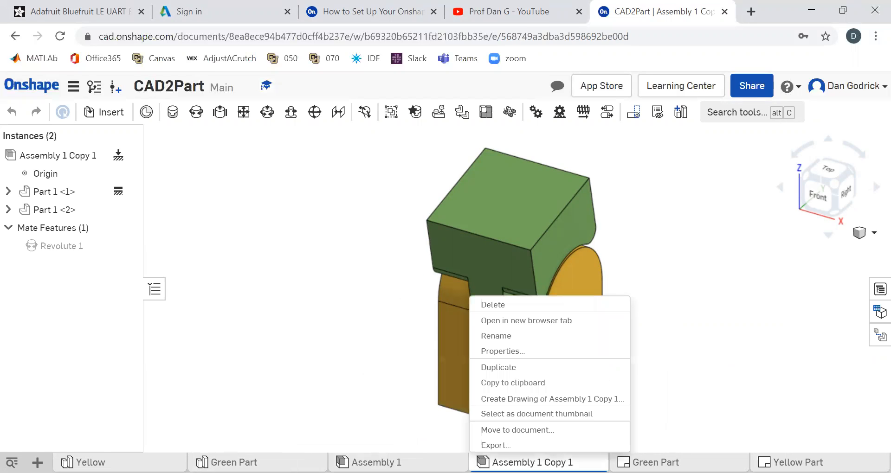
pyautogui.click(508, 305)
pyautogui.click(460, 462)
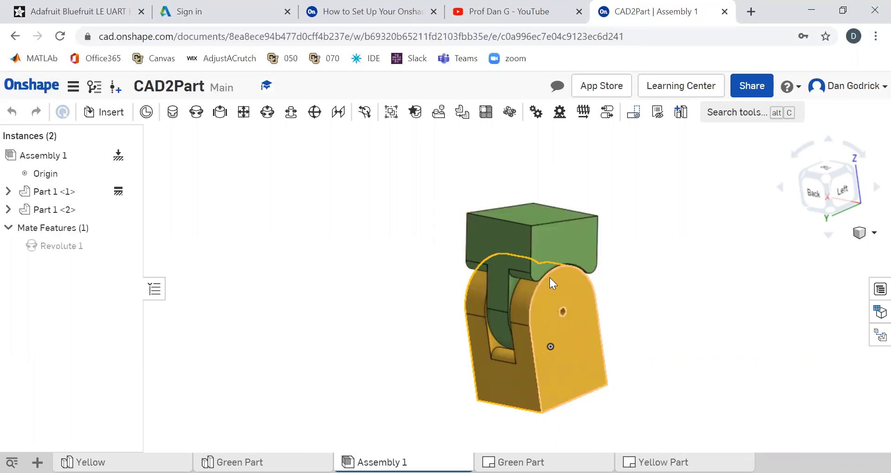
pyautogui.moveTo(693, 293); pyautogui.dragTo(708, 292, button='right')
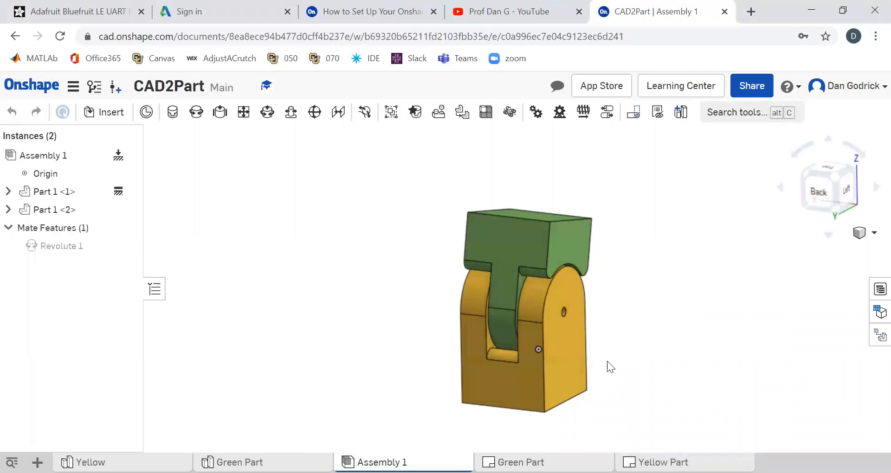
pyautogui.rightClick(380, 463)
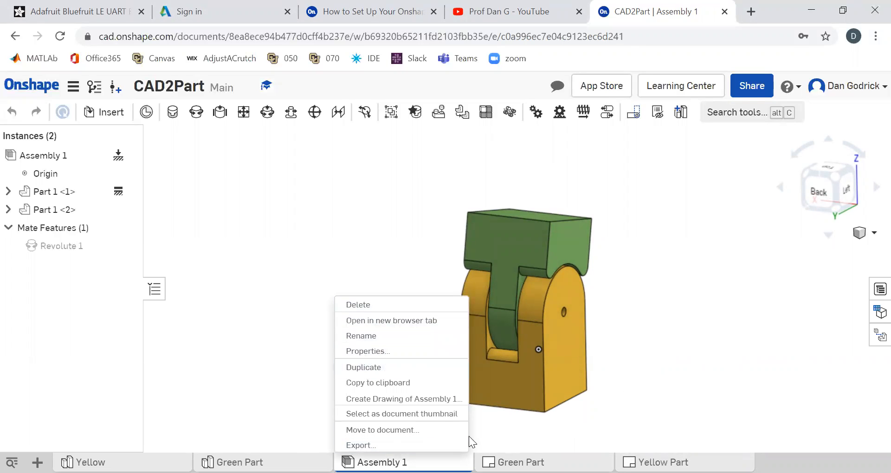
pyautogui.click(677, 336)
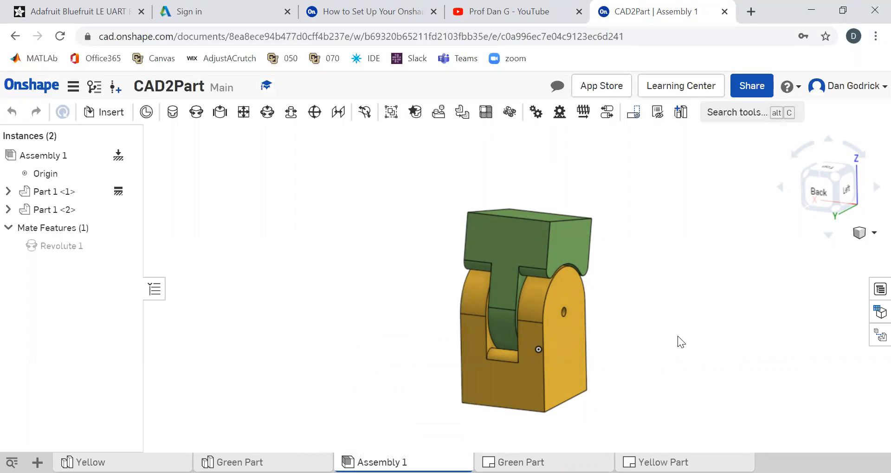
pyautogui.moveTo(628, 267); pyautogui.dragTo(623, 259, button='right')
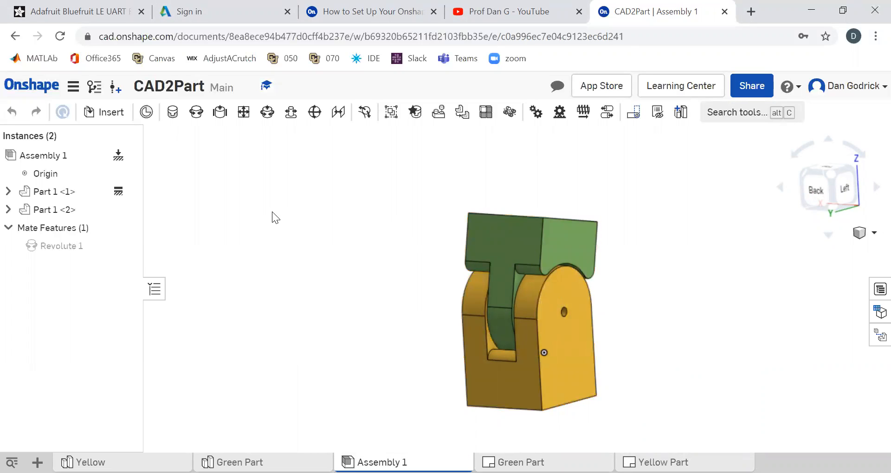
# Expand the Part 1 <1> and Part 1 <2> instances to show their mate connectors, leaving both parts deselected.
pyautogui.click(40, 192)
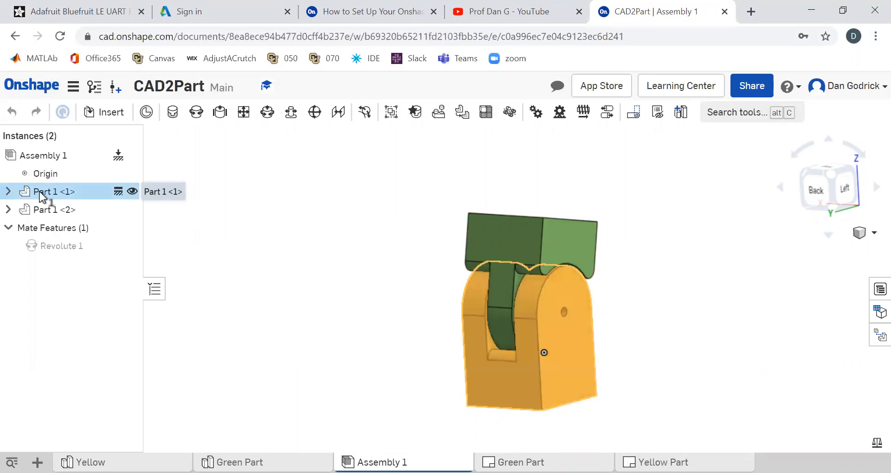
pyautogui.click(8, 192)
pyautogui.click(8, 228)
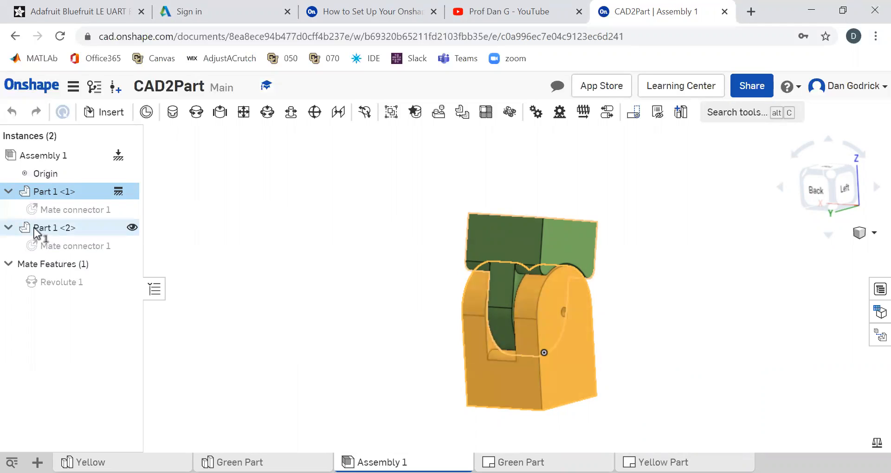
pyautogui.rightClick(34, 228)
pyautogui.click(240, 261)
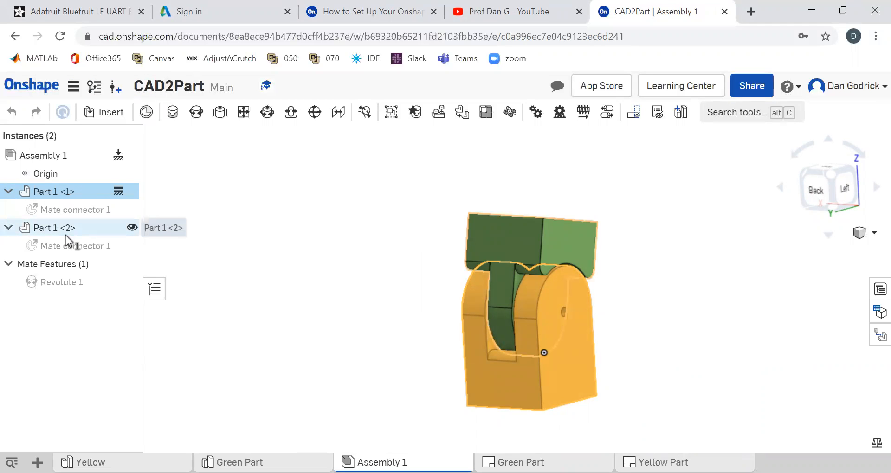
pyautogui.keyDown('ctrl'); pyautogui.click(70, 228); pyautogui.keyUp('ctrl')
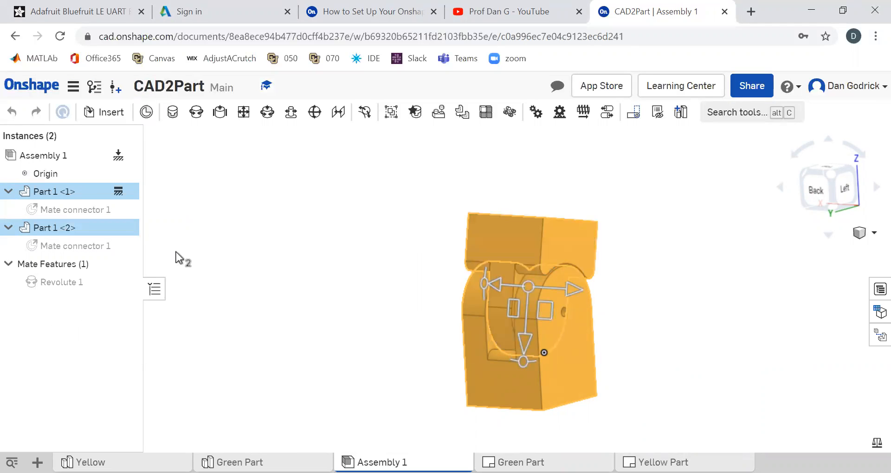
pyautogui.click(217, 210)
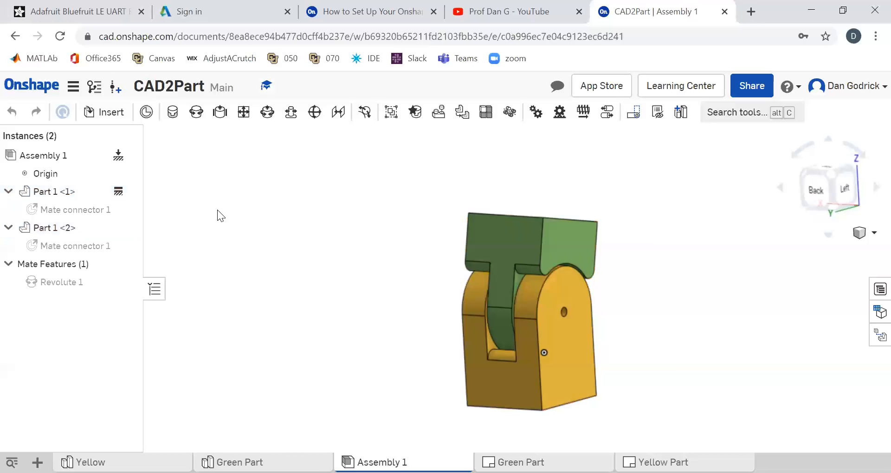
# Copy the Part 1 <1> and Part 1 <2> instances together and paste them beside the original as a second hinge.
pyautogui.click(71, 190)
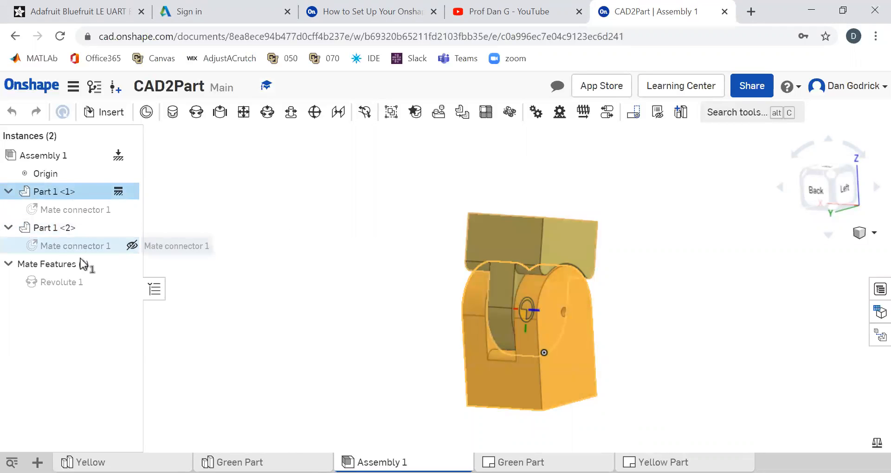
pyautogui.keyDown('ctrl'); pyautogui.click(64, 228); pyautogui.keyUp('ctrl')
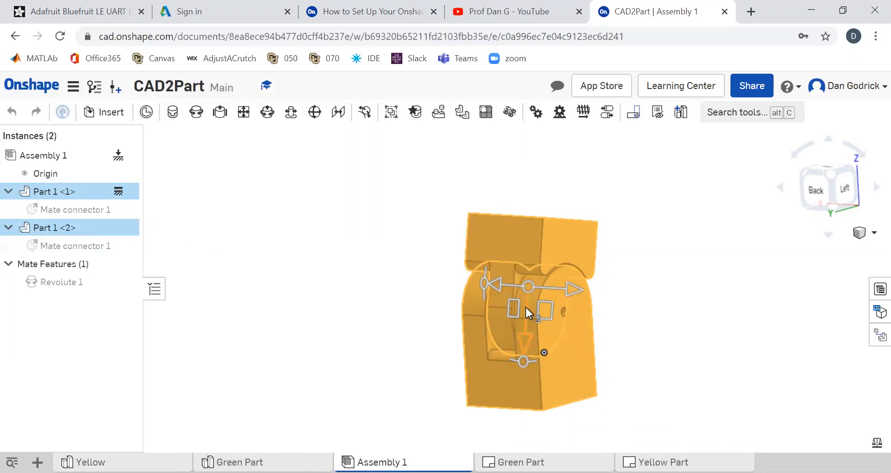
pyautogui.rightClick(74, 189)
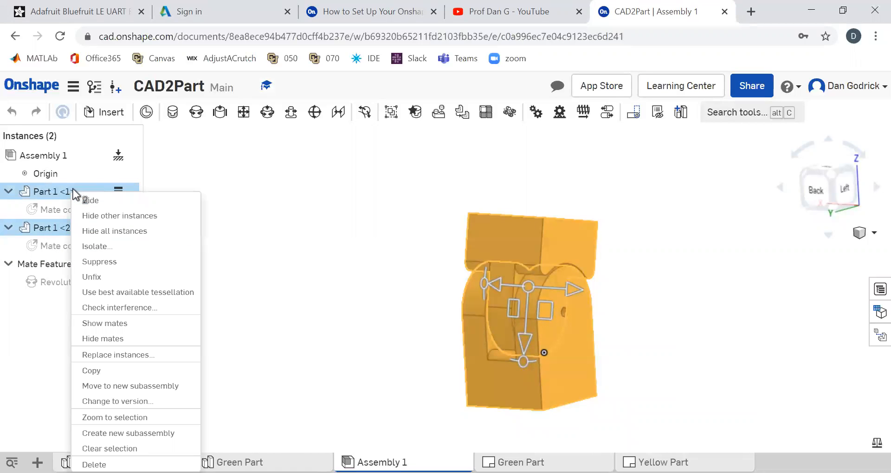
pyautogui.click(131, 378)
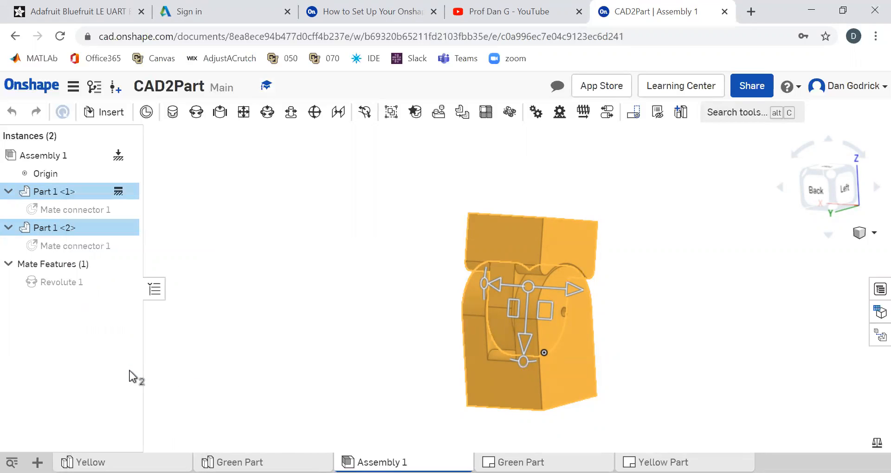
pyautogui.click(324, 235)
pyautogui.hotkey('ctrl', 'z')
pyautogui.rightClick(267, 209)
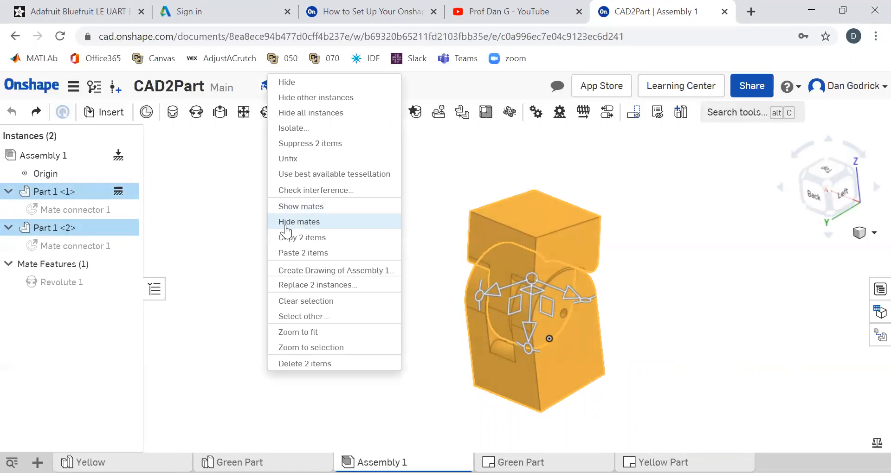
pyautogui.click(296, 254)
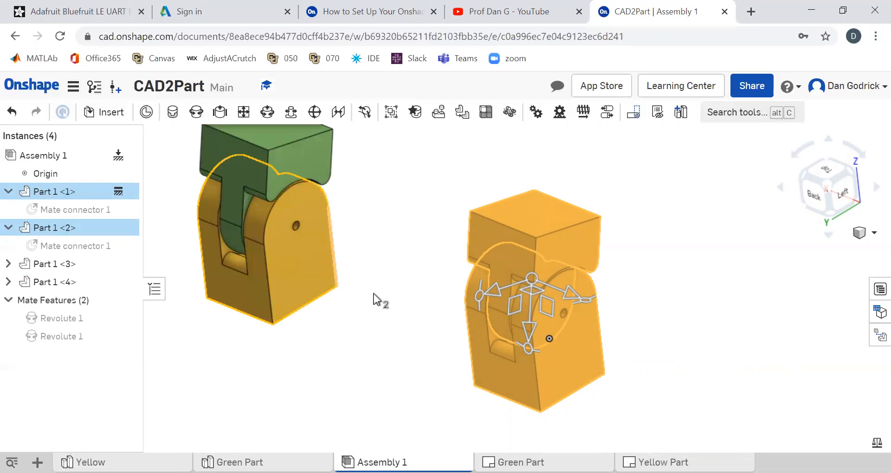
# Move the pasted hinge closer to the original hinge.
pyautogui.moveTo(403, 275)
pyautogui.mouseDown(button='right')
pyautogui.moveTo(413, 271)
pyautogui.moveTo(403, 269)
pyautogui.mouseUp(button='right')
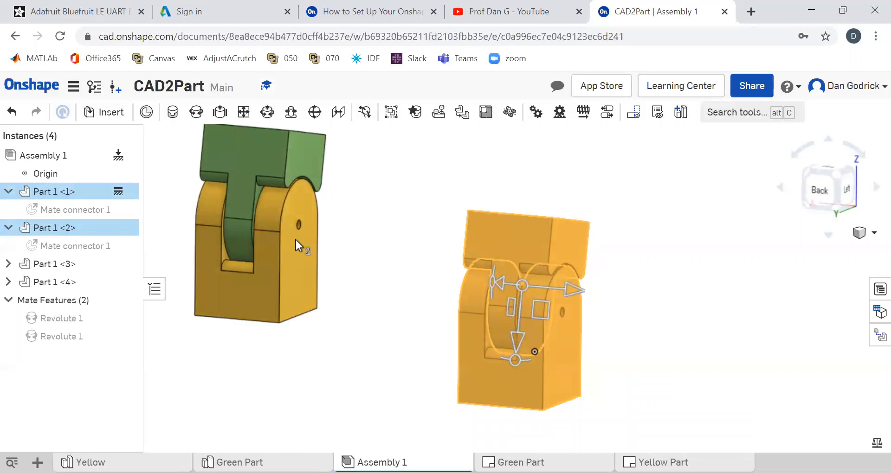
pyautogui.hotkey('ctrl', 'z')
pyautogui.moveTo(282, 271); pyautogui.dragTo(333, 265)
pyautogui.click(395, 322)
pyautogui.moveTo(699, 326)
pyautogui.mouseDown(button='right')
pyautogui.moveTo(678, 337)
pyautogui.moveTo(702, 327)
pyautogui.mouseUp(button='right')
pyautogui.scroll(3, 703, 327)
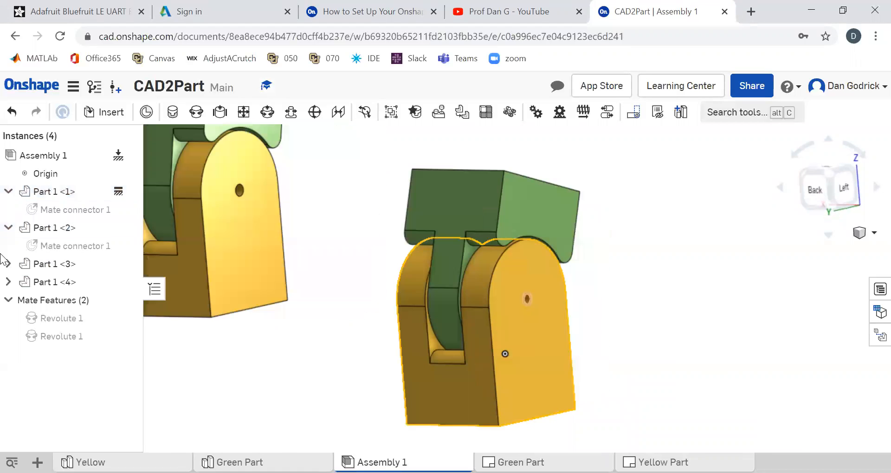
pyautogui.scroll(3, 295, 280)
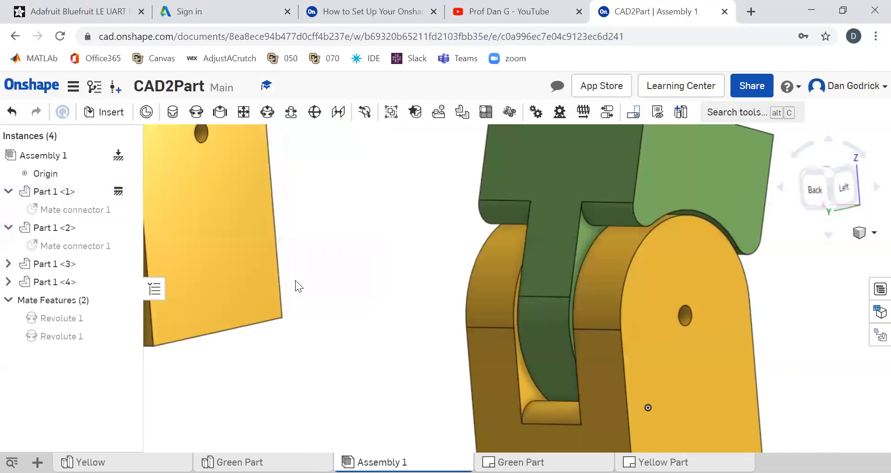
pyautogui.scroll(-5, 293, 282)
pyautogui.scroll(1, 303, 295)
# Swivel the green blocks of the pasted hinge and the original hinge about their pivots.
pyautogui.moveTo(304, 295); pyautogui.dragTo(284, 256, button='right')
pyautogui.moveTo(274, 257); pyautogui.dragTo(186, 120)
pyautogui.moveTo(241, 162); pyautogui.dragTo(216, 198)
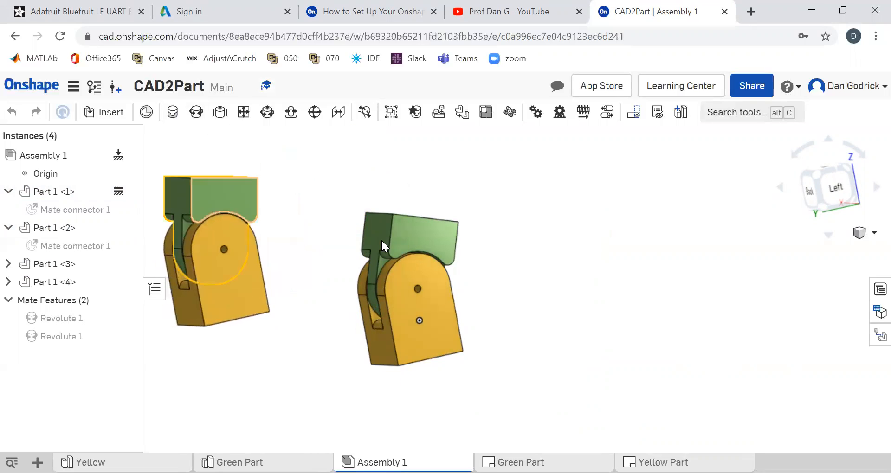
pyautogui.moveTo(365, 249); pyautogui.dragTo(415, 262)
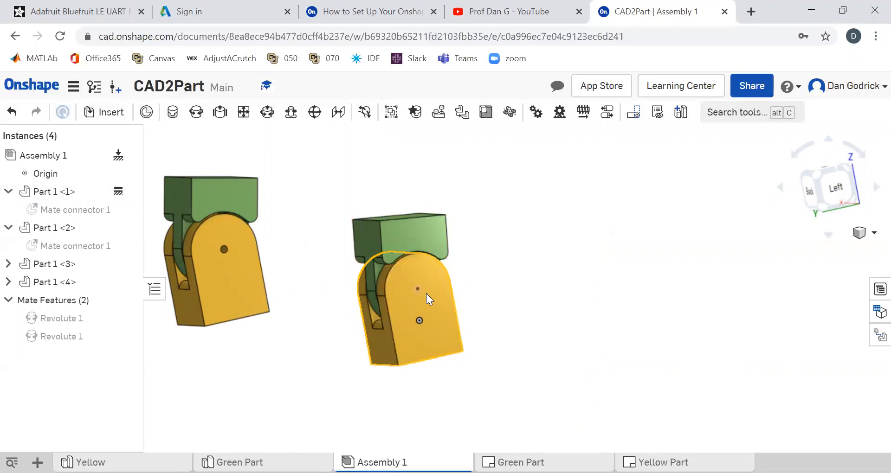
pyautogui.moveTo(423, 296); pyautogui.dragTo(427, 299, button='right')
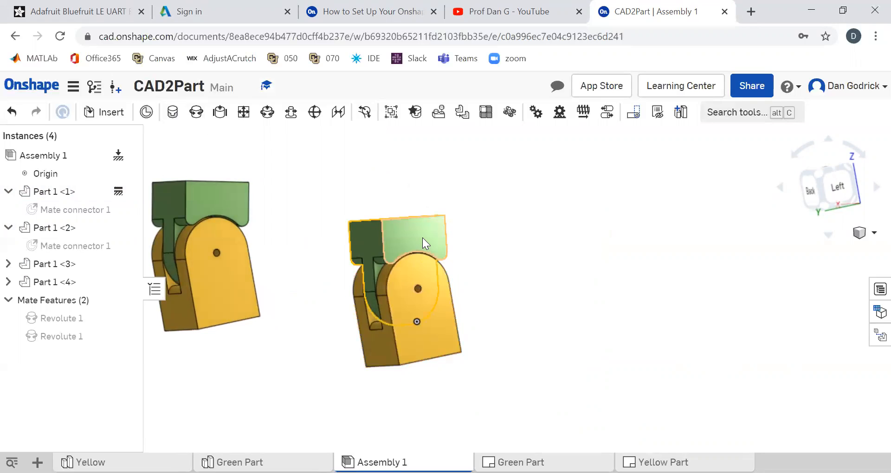
pyautogui.moveTo(428, 323); pyautogui.dragTo(443, 321, button='right')
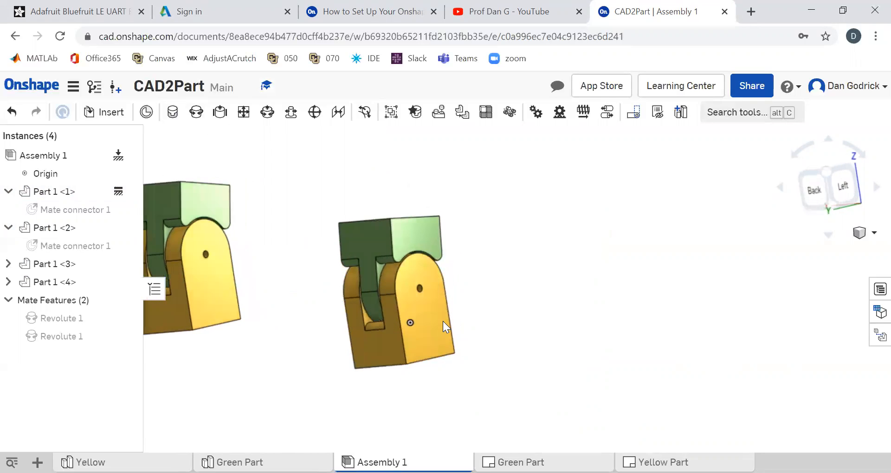
pyautogui.scroll(-2, 349, 293)
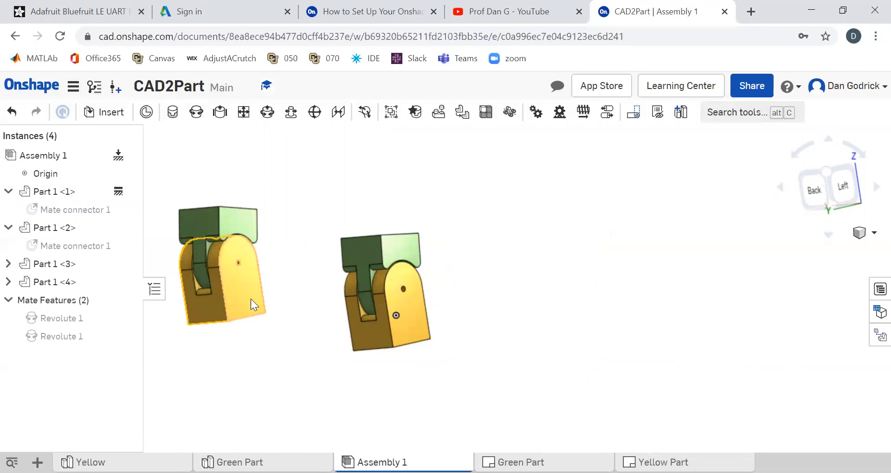
pyautogui.moveTo(256, 280); pyautogui.dragTo(274, 236, button='right')
pyautogui.moveTo(239, 297); pyautogui.dragTo(380, 267, button='right')
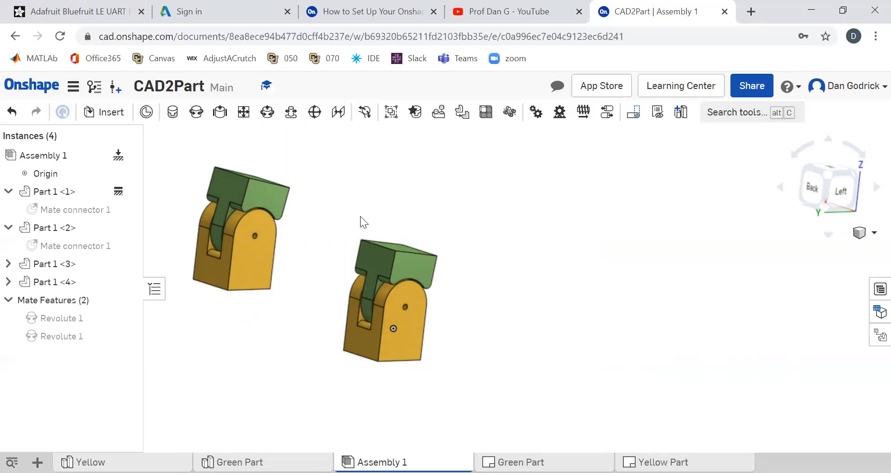
# Create a Fastened mate between the bottom face of the pasted hinge's yellow part and the top face of the original hinge's green block.
pyautogui.moveTo(291, 286); pyautogui.dragTo(301, 286, button='right')
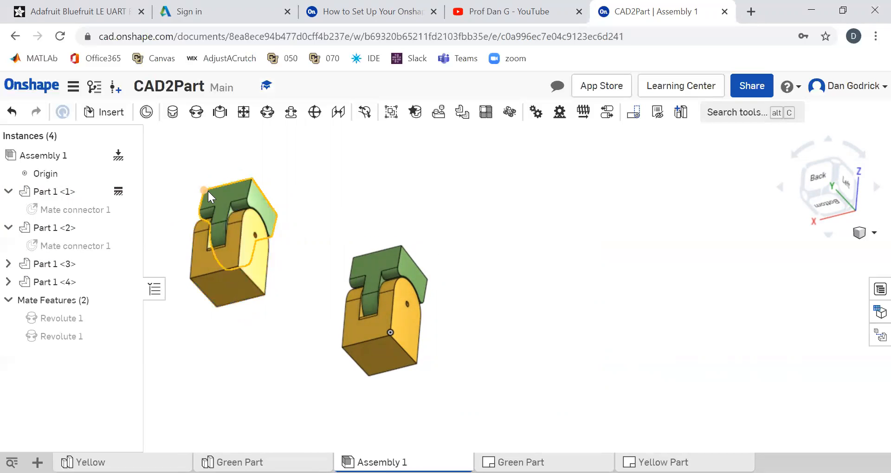
pyautogui.click(171, 116)
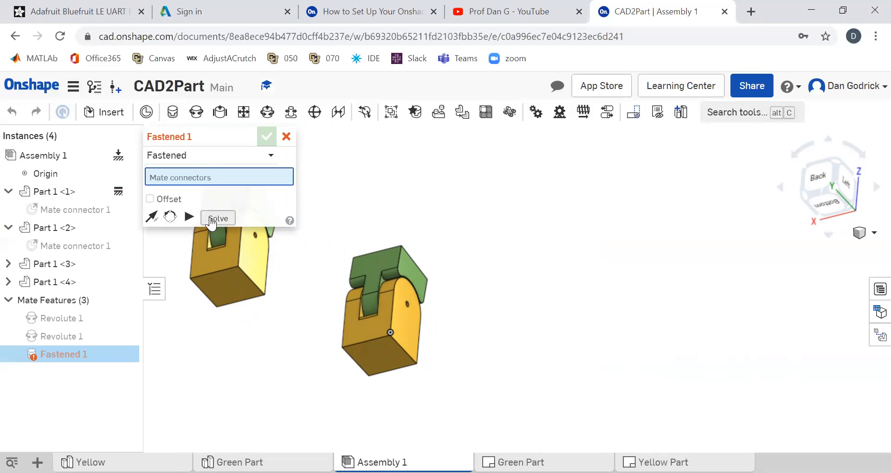
pyautogui.moveTo(92, 356)
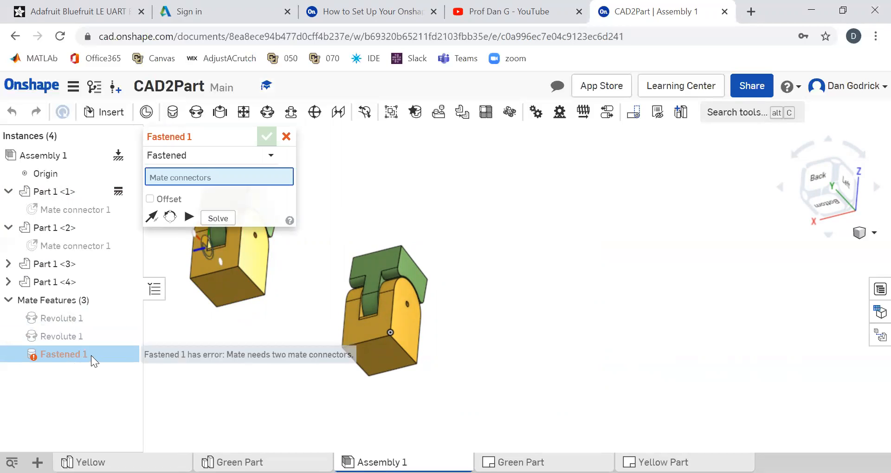
pyautogui.click(231, 291)
pyautogui.moveTo(478, 302); pyautogui.dragTo(498, 359, button='right')
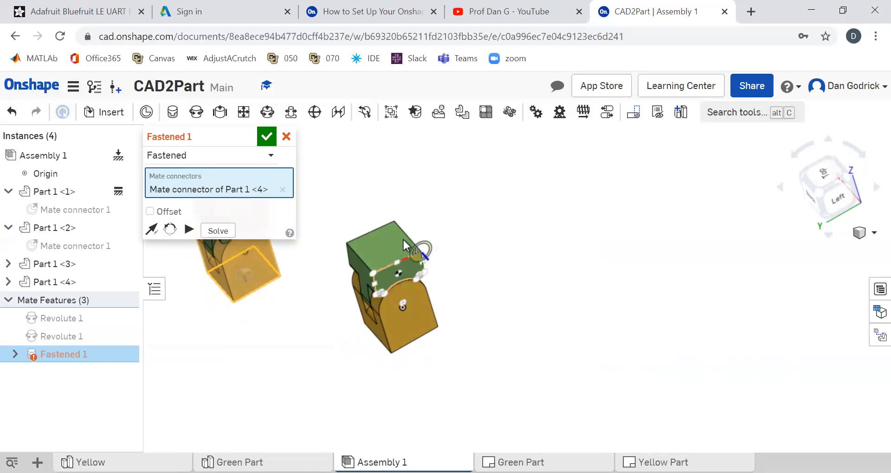
pyautogui.click(374, 245)
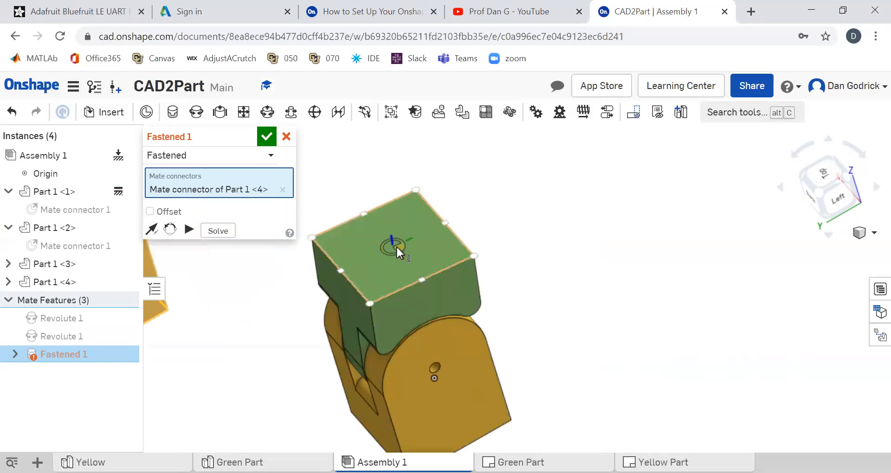
pyautogui.scroll(5, 396, 246)
pyautogui.click(448, 276)
pyautogui.scroll(-4, 603, 331)
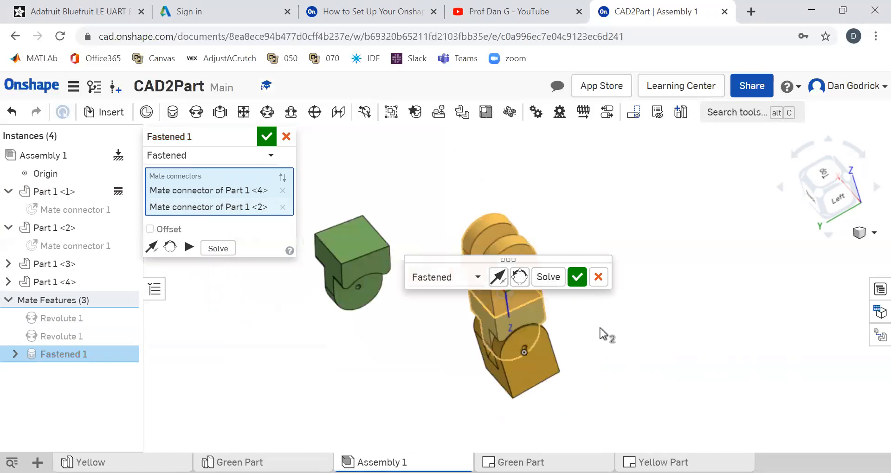
# Try flipping the primary axis and reorienting the secondary axis of the Fastened mate, with its floating controls moved clear of the parts.
pyautogui.scroll(2, 559, 249)
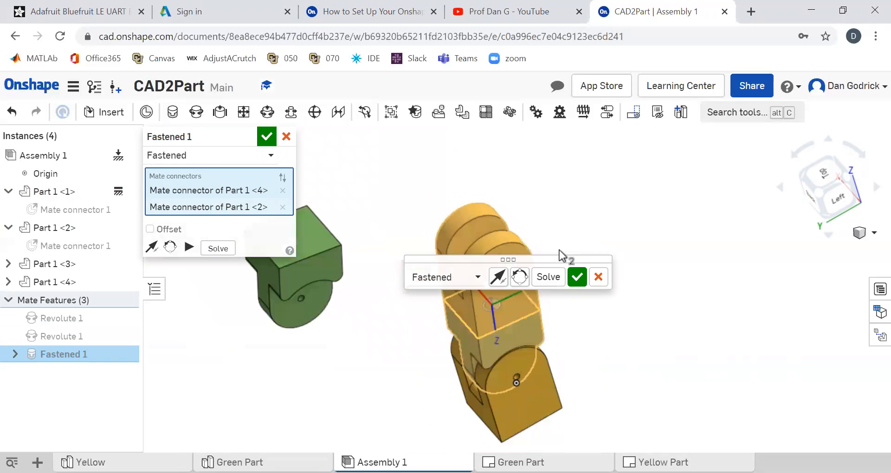
pyautogui.moveTo(542, 257); pyautogui.dragTo(693, 167)
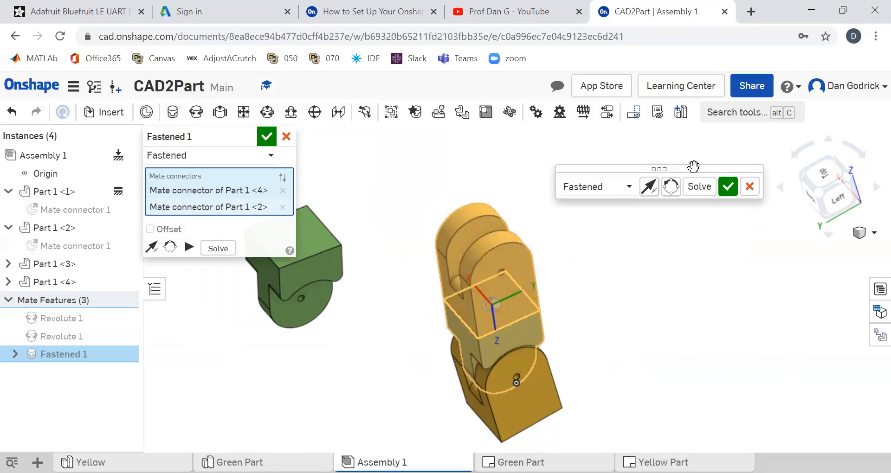
pyautogui.click(648, 186)
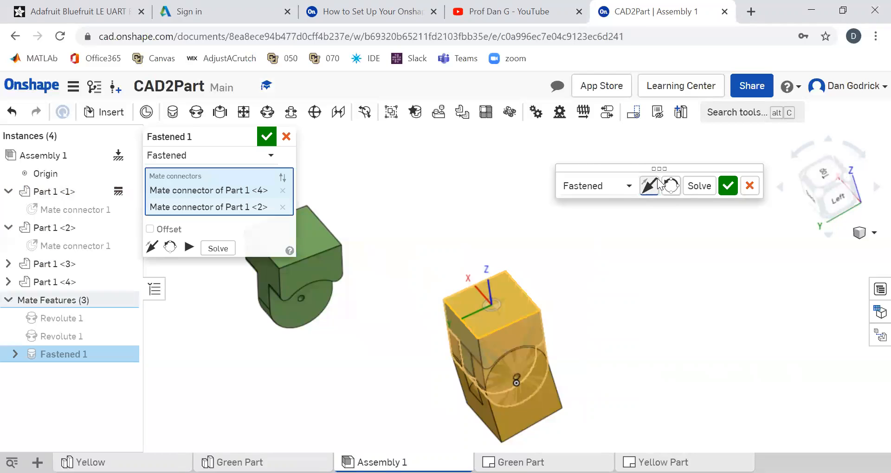
pyautogui.click(648, 186)
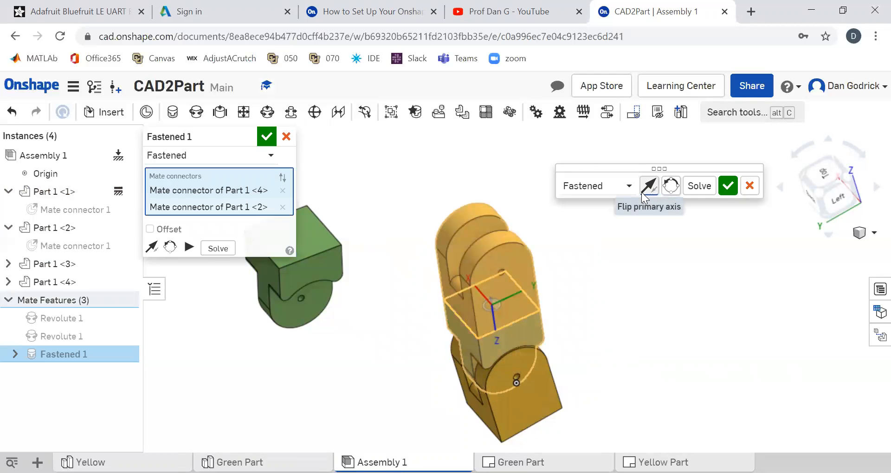
pyautogui.click(670, 186)
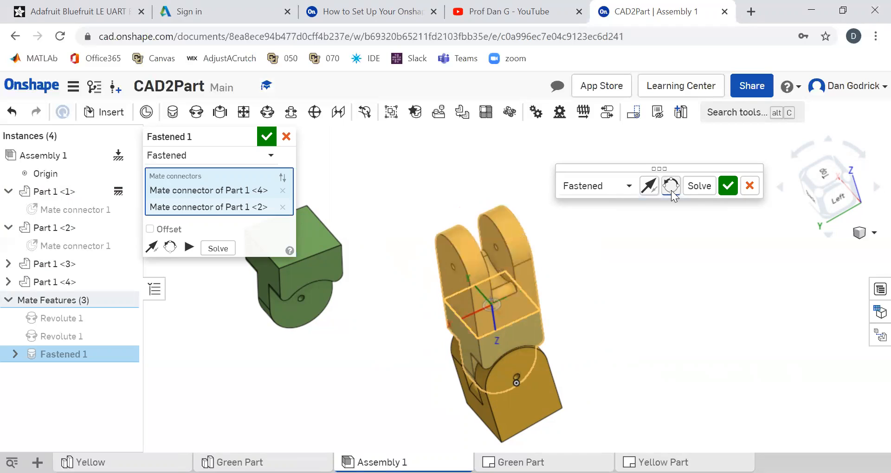
pyautogui.click(671, 186)
pyautogui.click(671, 187)
pyautogui.click(671, 186)
pyautogui.click(671, 186)
pyautogui.click(649, 186)
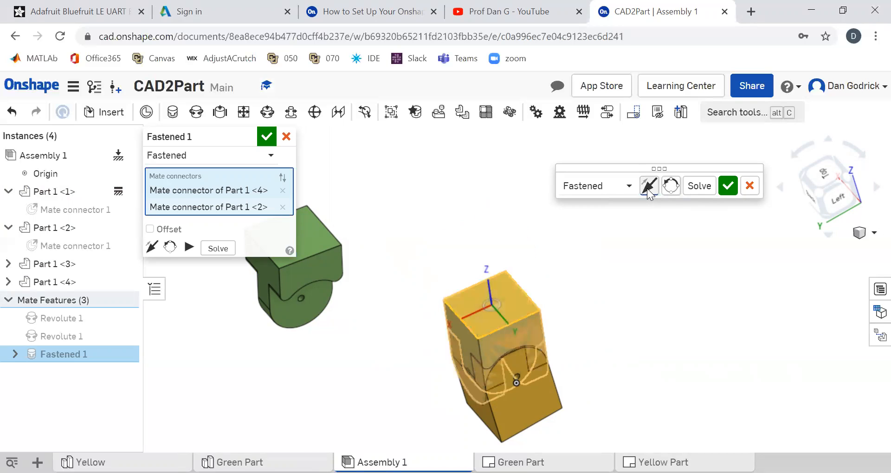
pyautogui.click(649, 186)
# Cycle the Fastened mate's secondary axis through its quarter-turn orientations, ending with the two yellow parts' pivots parallel.
pyautogui.click(671, 186)
pyautogui.click(671, 186)
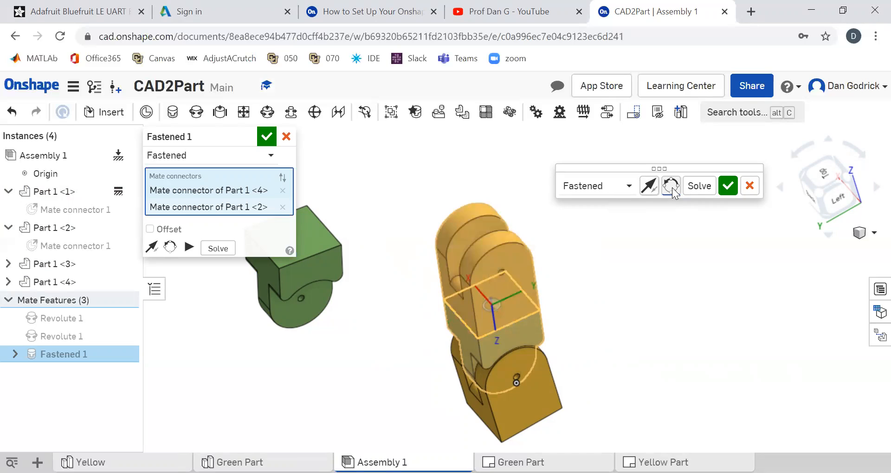
pyautogui.click(671, 186)
pyautogui.click(671, 186)
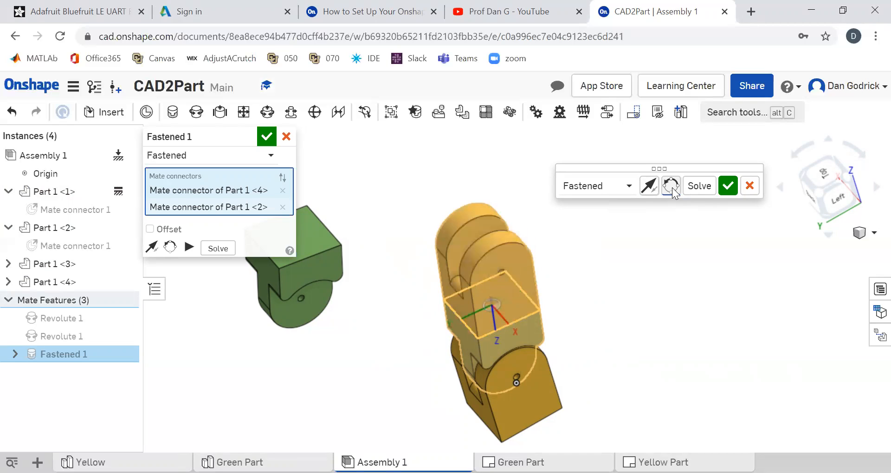
pyautogui.click(671, 186)
pyautogui.click(671, 186)
pyautogui.click(671, 186)
pyautogui.click(671, 186)
pyautogui.click(671, 186)
pyautogui.click(671, 186)
pyautogui.click(671, 186)
pyautogui.click(672, 189)
pyautogui.click(671, 189)
pyautogui.click(671, 189)
pyautogui.click(671, 189)
pyautogui.click(671, 189)
pyautogui.click(672, 189)
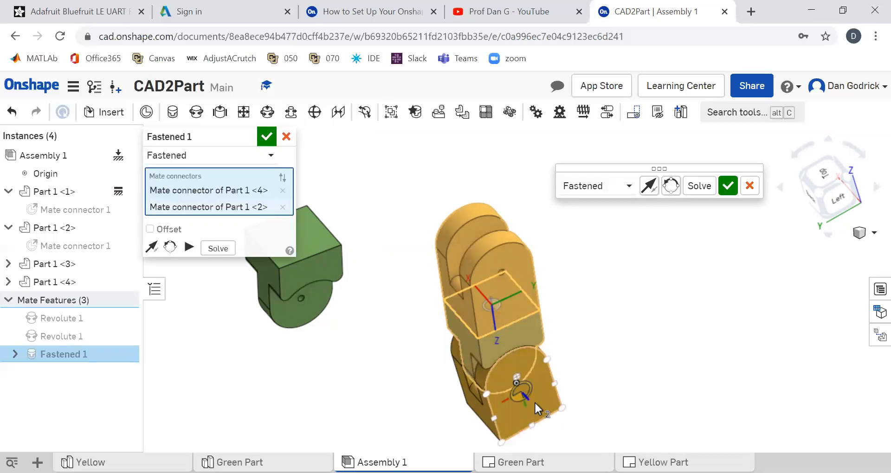
# Check the stacked hinges from several angles, solve and accept the Fastened mate, and cancel the additional empty mate.
pyautogui.scroll(3, 541, 411)
pyautogui.moveTo(549, 405); pyautogui.dragTo(571, 320, button='right')
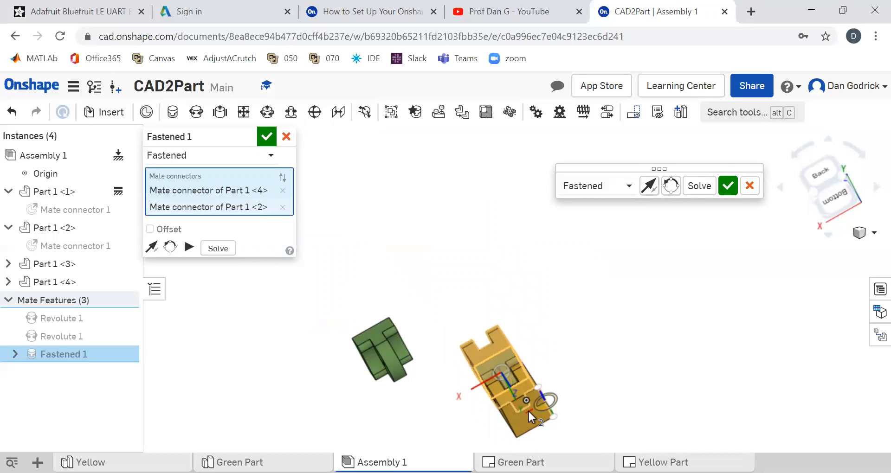
pyautogui.moveTo(622, 346); pyautogui.dragTo(567, 379, button='right')
pyautogui.scroll(3, 575, 357)
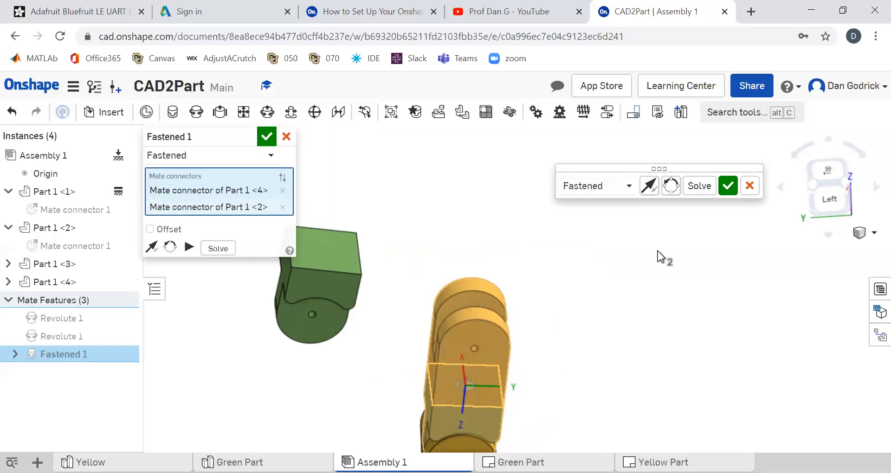
pyautogui.scroll(-2, 653, 277)
pyautogui.moveTo(670, 308); pyautogui.dragTo(665, 290, button='right')
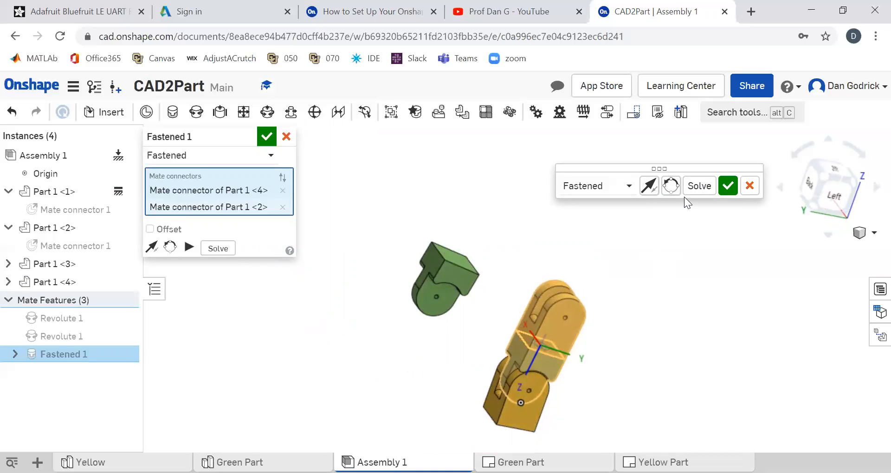
pyautogui.click(698, 194)
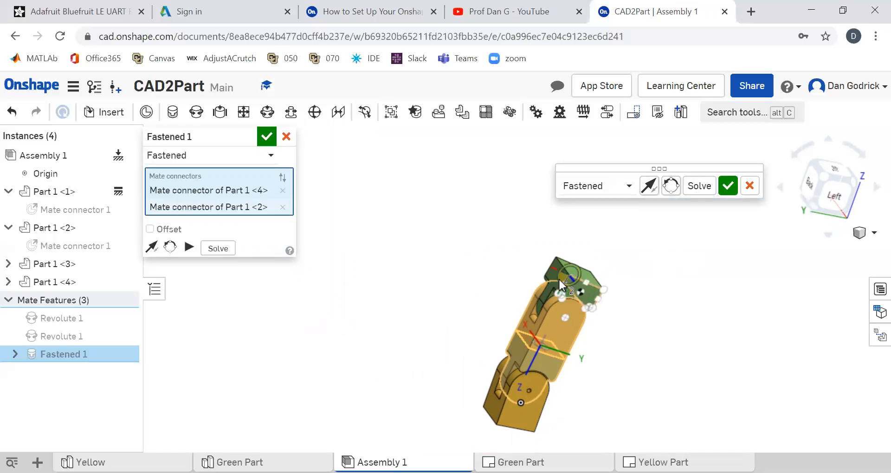
pyautogui.click(726, 187)
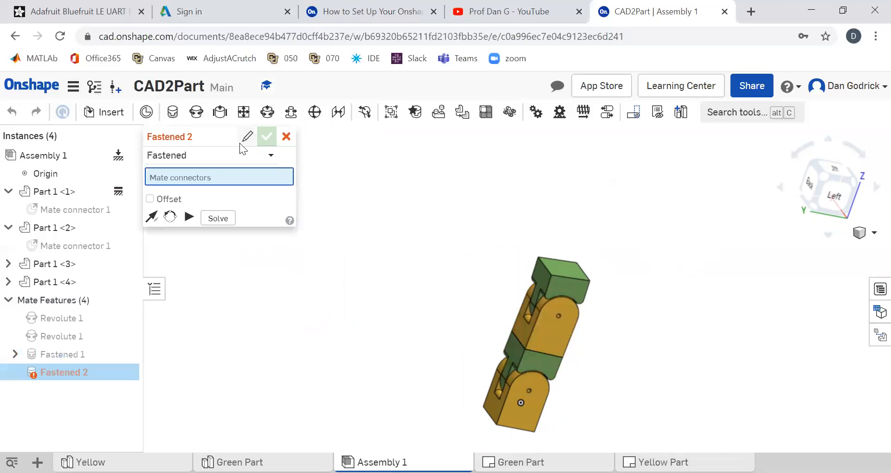
pyautogui.click(286, 137)
# Show the stacked hinges in an upright isometric view and swivel the upper and lower green blocks about their pivots.
pyautogui.moveTo(655, 333); pyautogui.dragTo(673, 342, button='right')
pyautogui.scroll(5, 621, 336)
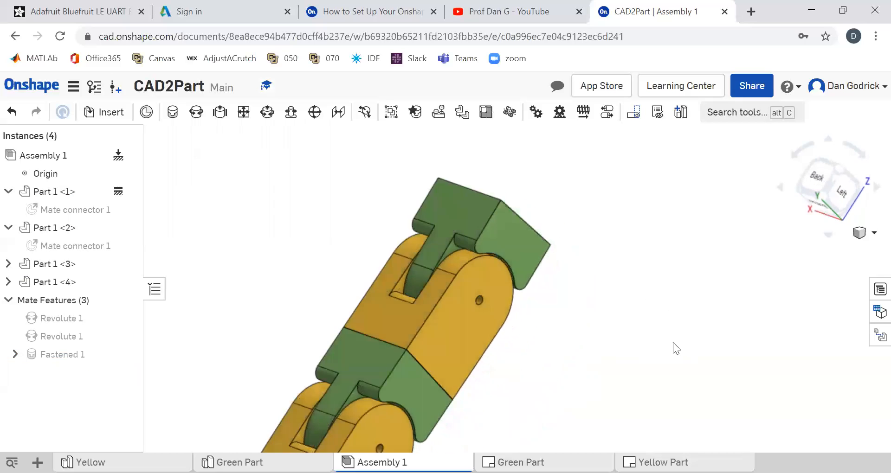
pyautogui.moveTo(759, 181); pyautogui.dragTo(743, 199, button='right')
pyautogui.moveTo(826, 183); pyautogui.dragTo(819, 190)
pyautogui.click(825, 184)
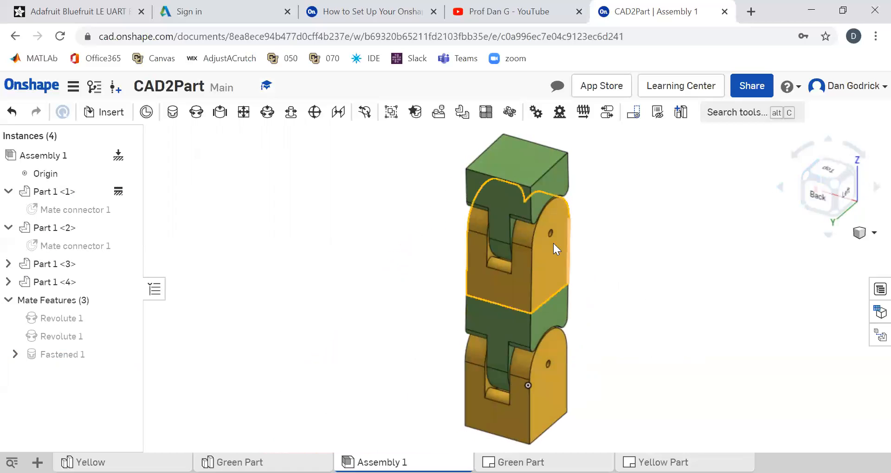
pyautogui.moveTo(536, 185); pyautogui.dragTo(568, 204)
pyautogui.moveTo(664, 253); pyautogui.dragTo(549, 319)
# Fix the lower green block, Part 1 <2>, in its tilted position and swivel the top green block about its pivot.
pyautogui.rightClick(548, 317)
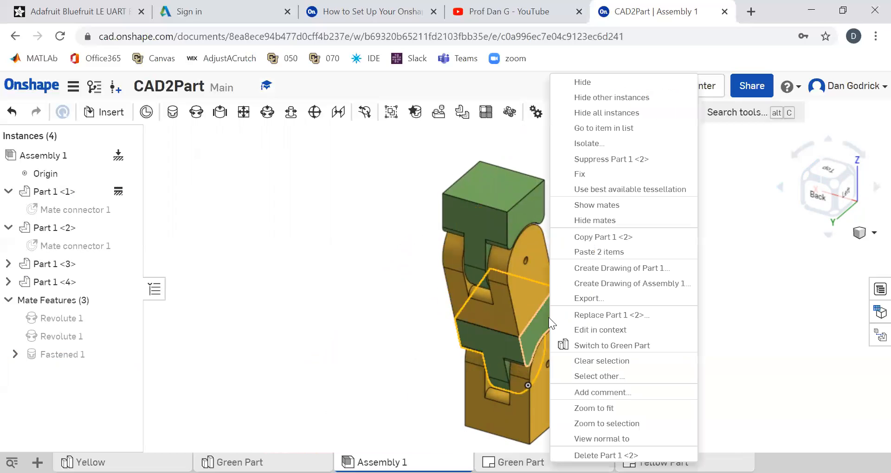
pyautogui.click(583, 174)
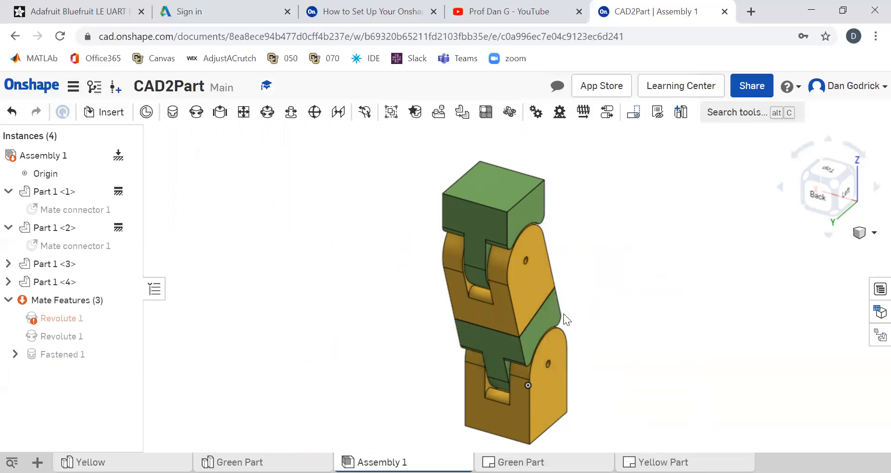
pyautogui.moveTo(506, 212)
pyautogui.mouseDown()
pyautogui.moveTo(481, 269)
pyautogui.moveTo(547, 215)
pyautogui.moveTo(516, 211)
pyautogui.moveTo(482, 251)
pyautogui.moveTo(496, 221)
pyautogui.moveTo(486, 241)
pyautogui.moveTo(554, 273)
pyautogui.moveTo(506, 198)
pyautogui.mouseUp()
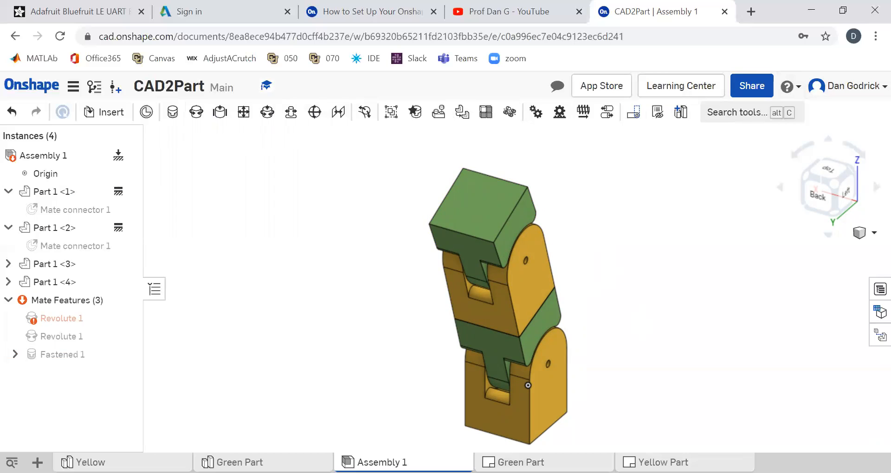
pyautogui.moveTo(677, 244); pyautogui.dragTo(673, 227, button='right')
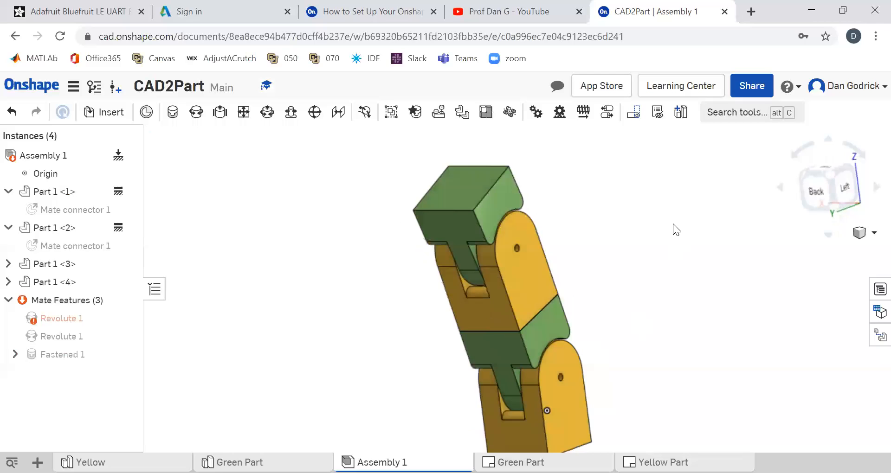